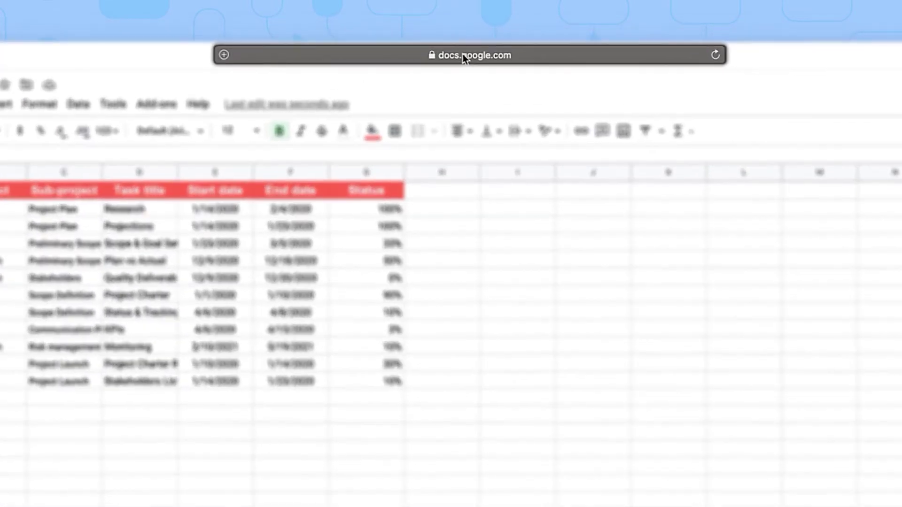
# - Select the Source spreadsheet ID between /d/ and /edit in the address bar
pyautogui.click(464, 56)
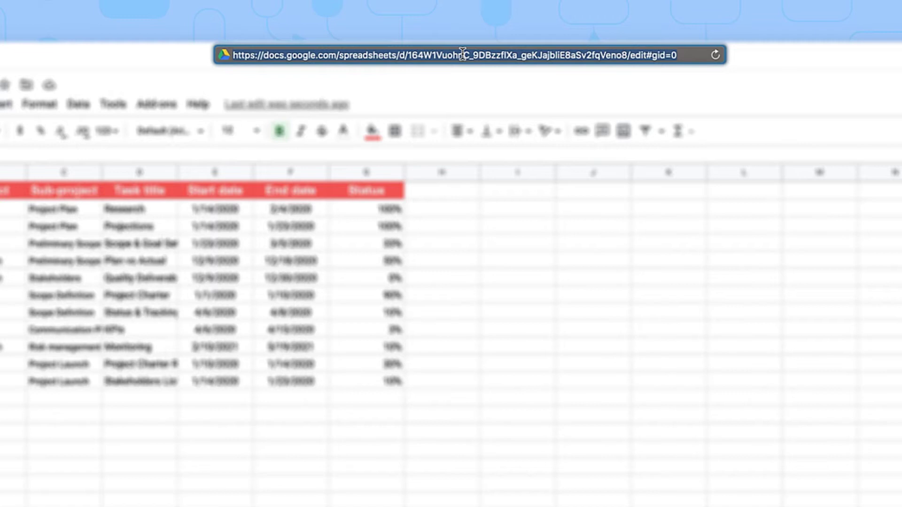
pyautogui.click(407, 57)
pyautogui.moveTo(407, 57); pyautogui.dragTo(626, 59)
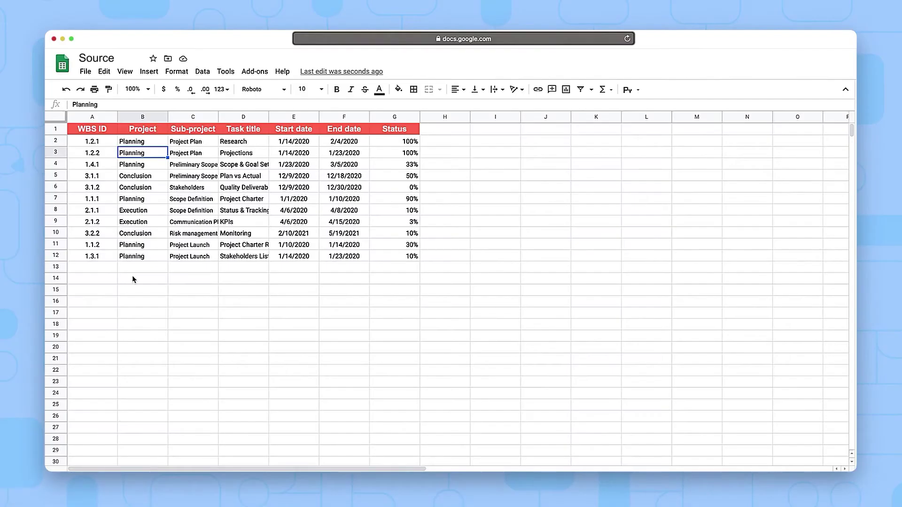
# - Select Source cells B3:C12 holding the Project and Sub-project data
pyautogui.moveTo(143, 154); pyautogui.dragTo(194, 259)
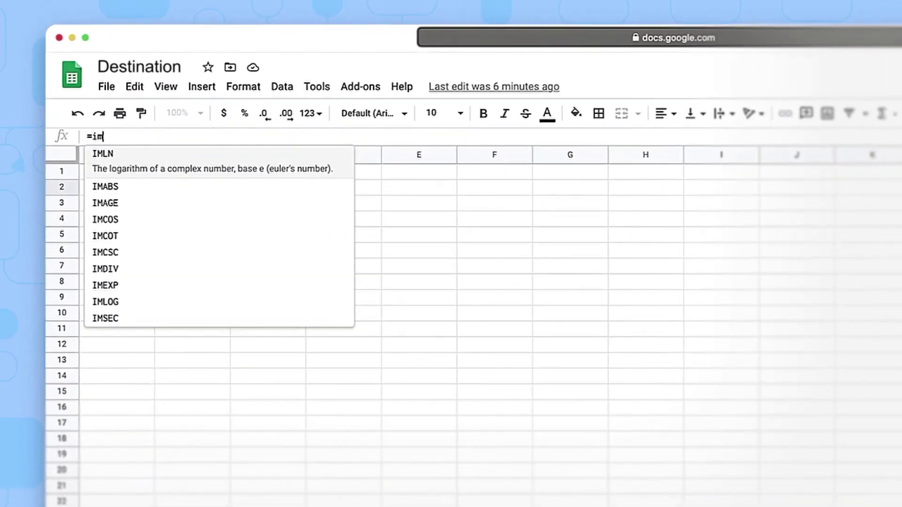
pyautogui.write('port')
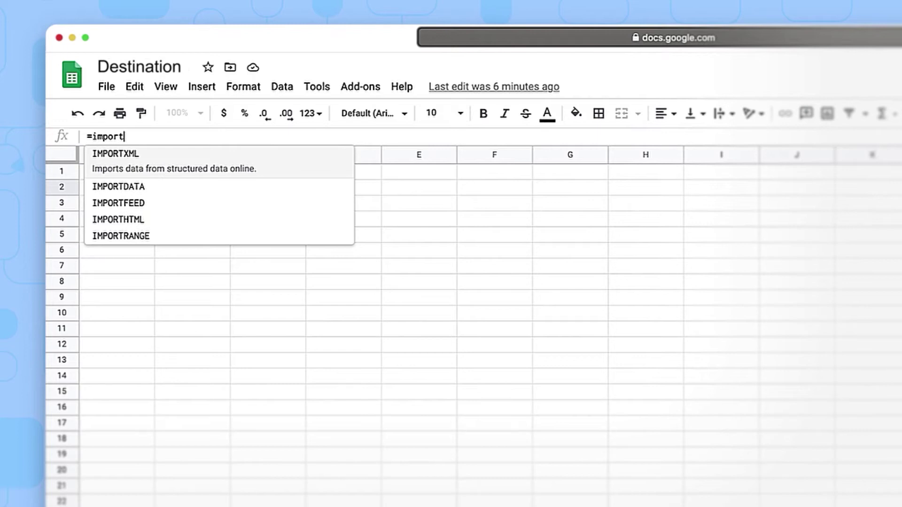
pyautogui.write('rang')
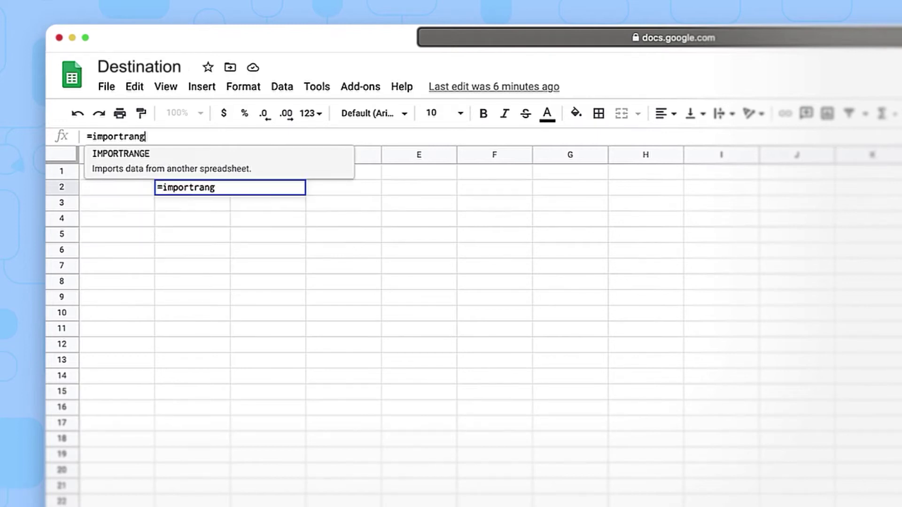
pyautogui.write('e("')
# - Enter =importrange with the pasted Source ID and "Sheet1!B2:C12" in Destination B2
pyautogui.write('",')
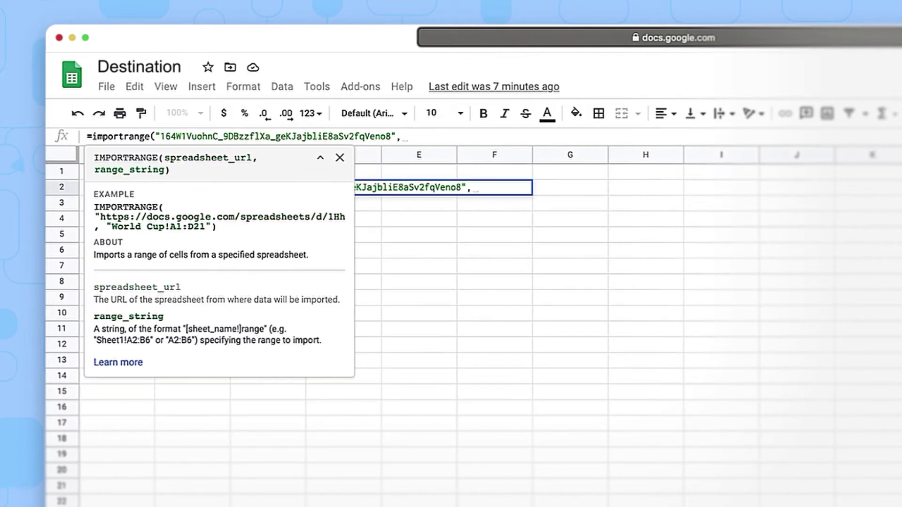
pyautogui.write('"Sheet1!')
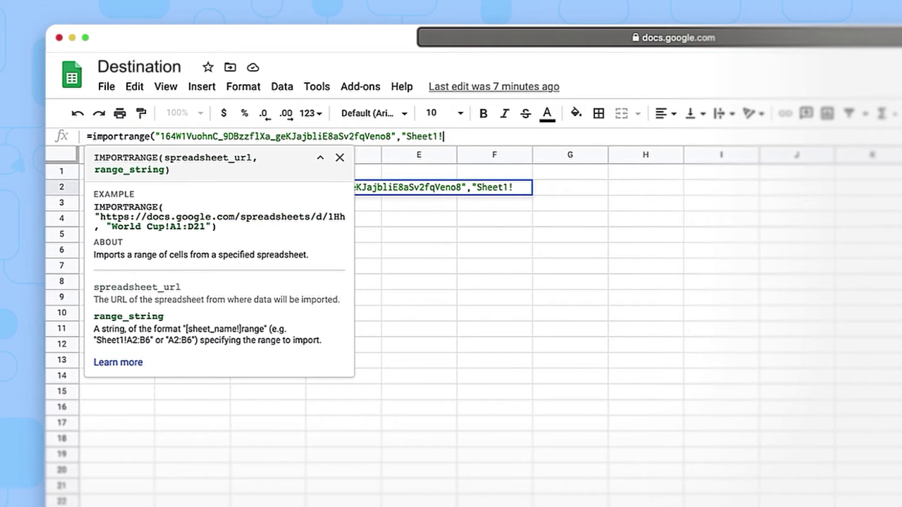
pyautogui.write('")')
pyautogui.press('Left')
pyautogui.press('Left')
pyautogui.write('B')
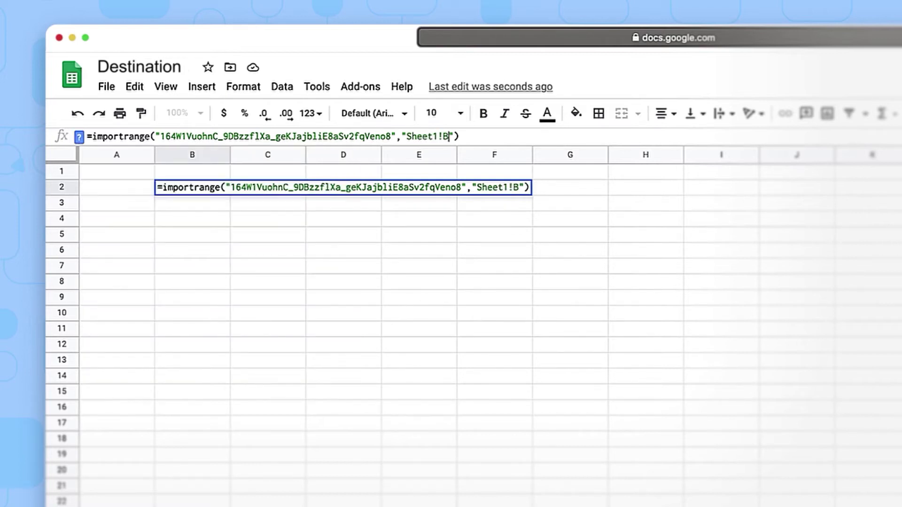
pyautogui.write('2:C')
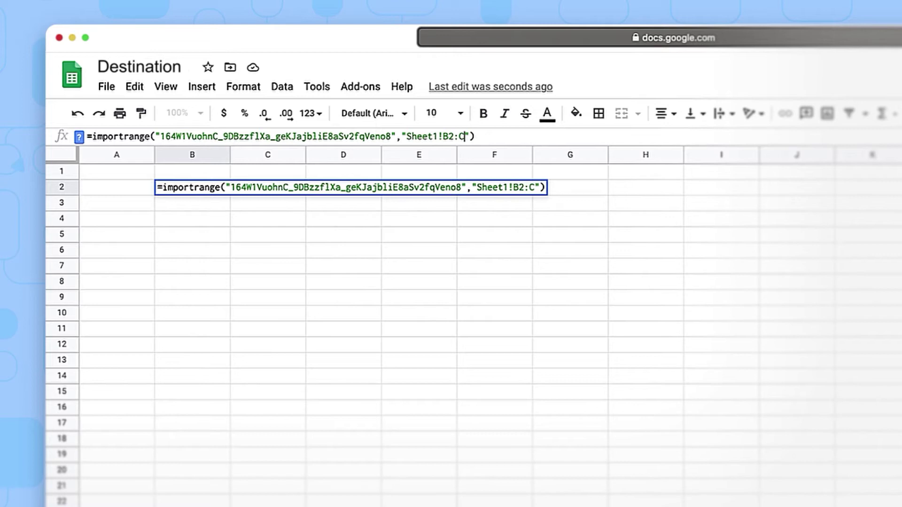
pyautogui.write('1')
pyautogui.write('2')
pyautogui.press('Return')
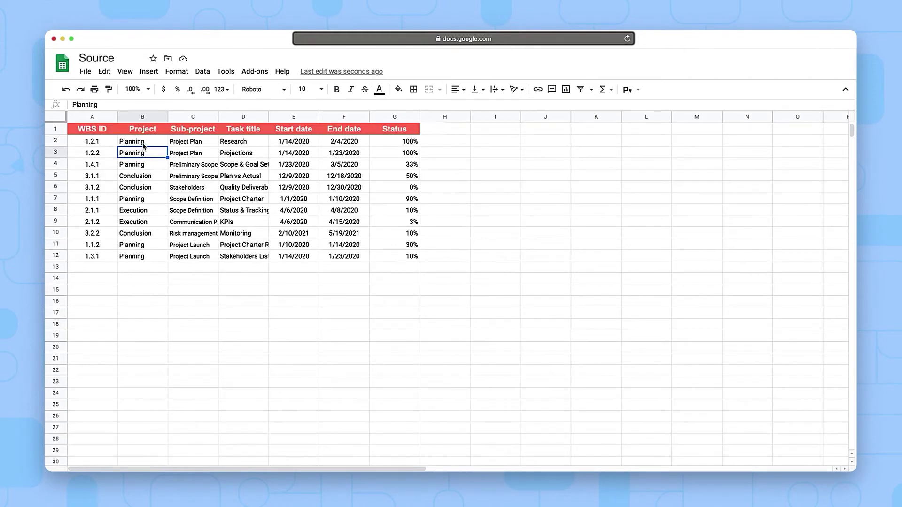
# - Fill Preliminary Scope Plan down the Source Sub-project cells C2:C12
pyautogui.moveTo(144, 155); pyautogui.dragTo(193, 259)
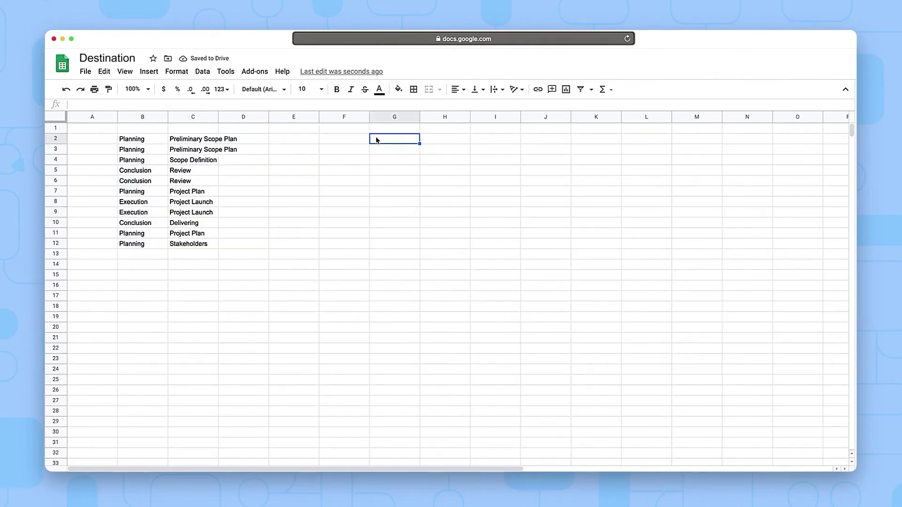
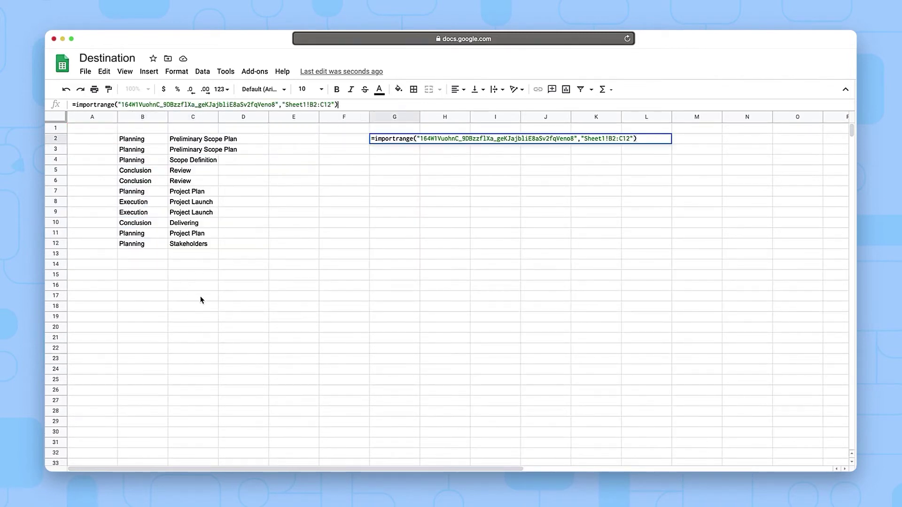
pyautogui.click(200, 300)
pyautogui.click(121, 105)
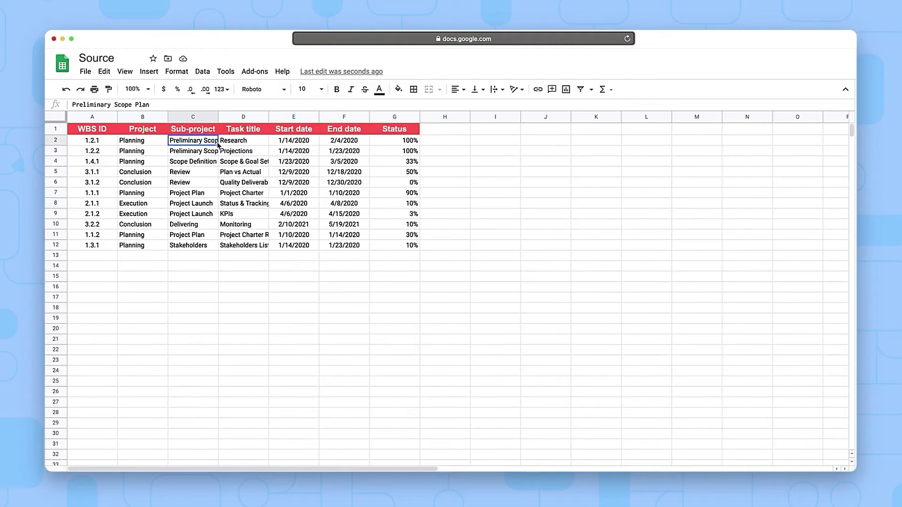
pyautogui.keyDown('shift'); pyautogui.click(215, 245); pyautogui.keyUp('shift')
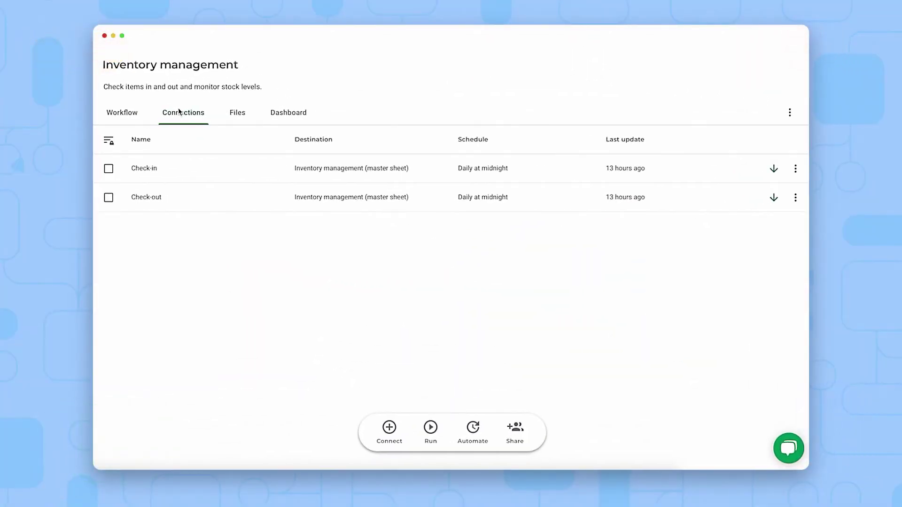
# - Start a new connection with the Sheetgo-created Google Sheets spreadsheet as source
pyautogui.click(243, 111)
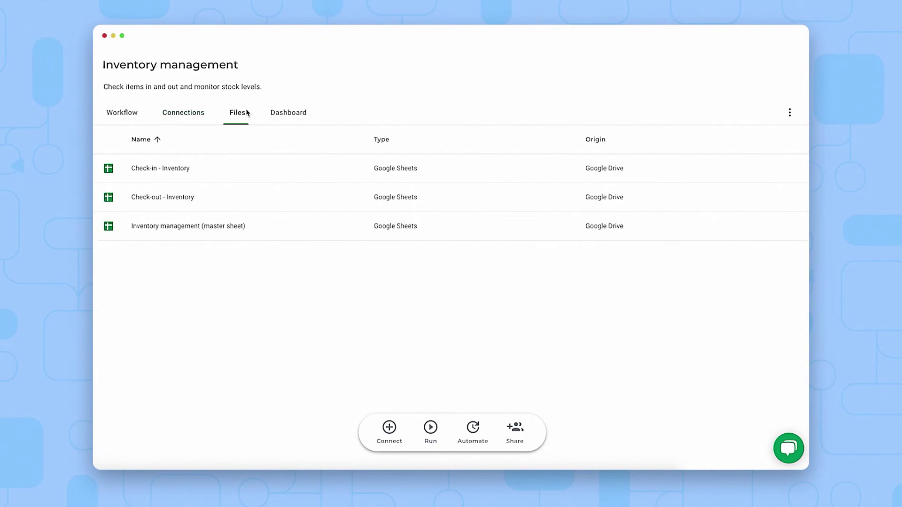
pyautogui.click(390, 429)
pyautogui.click(214, 256)
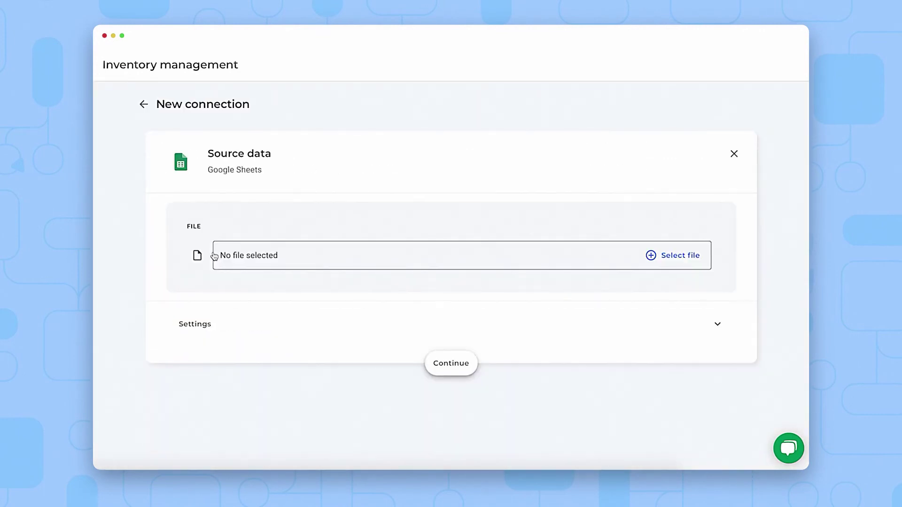
pyautogui.click(653, 256)
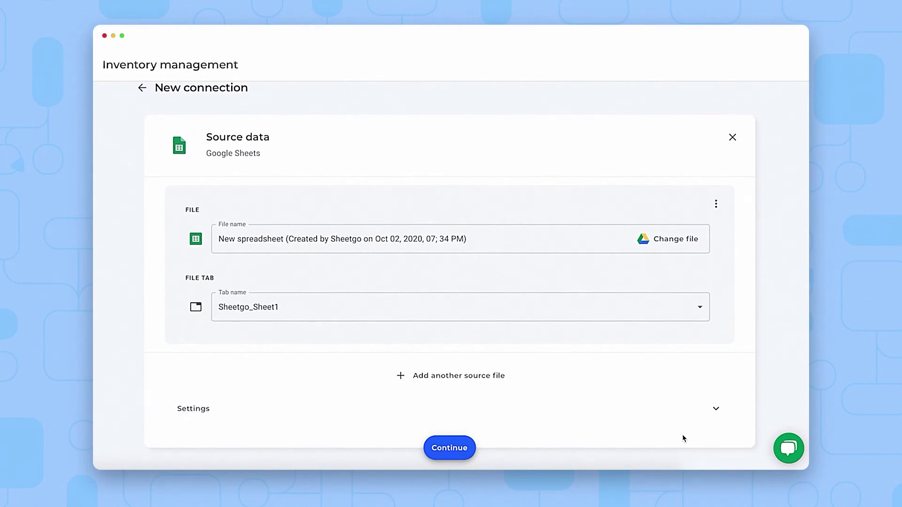
# - Set the source date format to 26/9/1980 and continue to the destination step
pyautogui.click(491, 416)
pyautogui.scroll(-3, 493, 416)
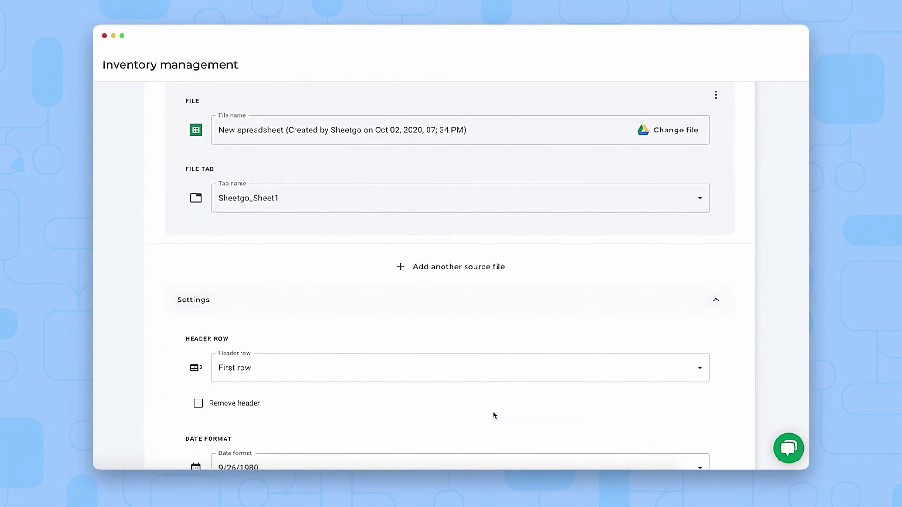
pyautogui.scroll(-3, 493, 415)
pyautogui.click(456, 300)
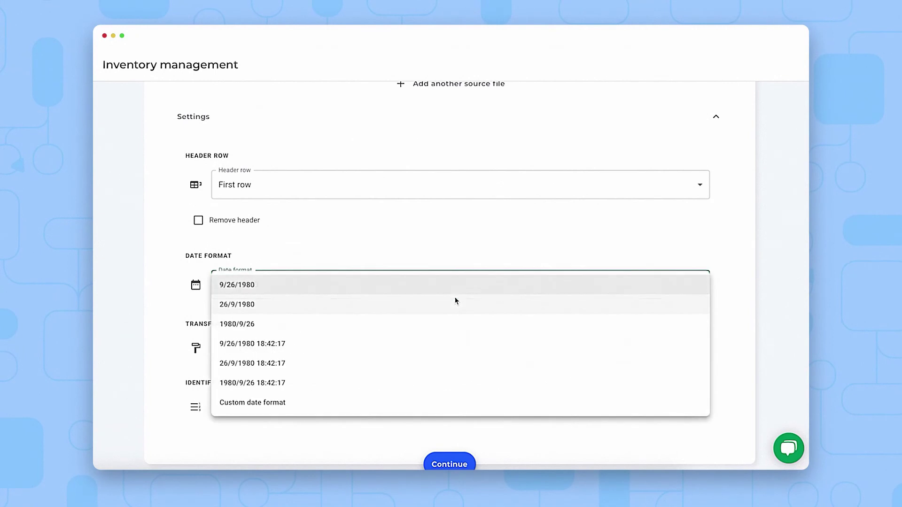
pyautogui.click(419, 305)
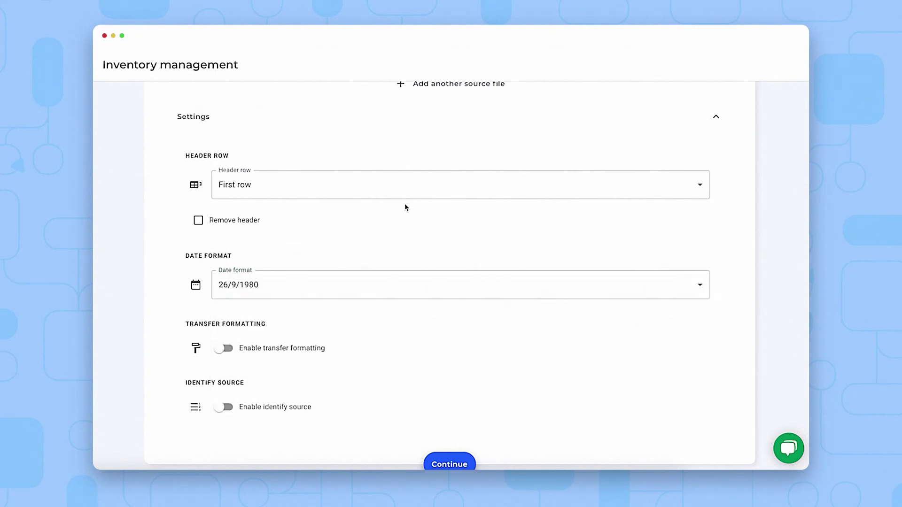
pyautogui.click(403, 191)
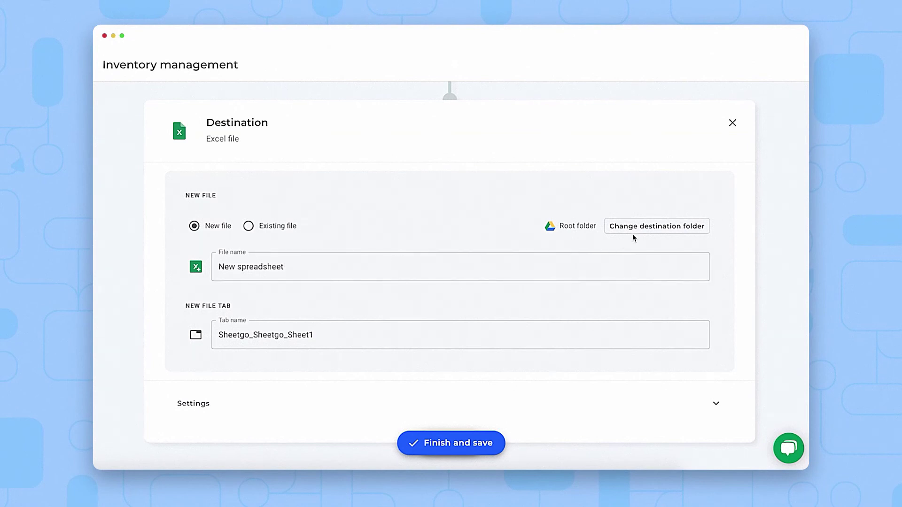
# - Save the connection to the new Excel file and show it in the workflow's Files list
pyautogui.click(486, 448)
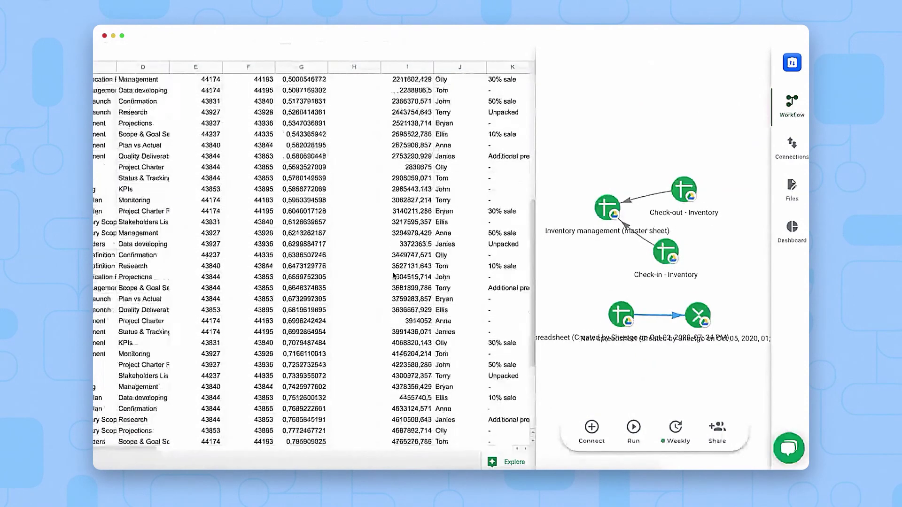
pyautogui.click(794, 186)
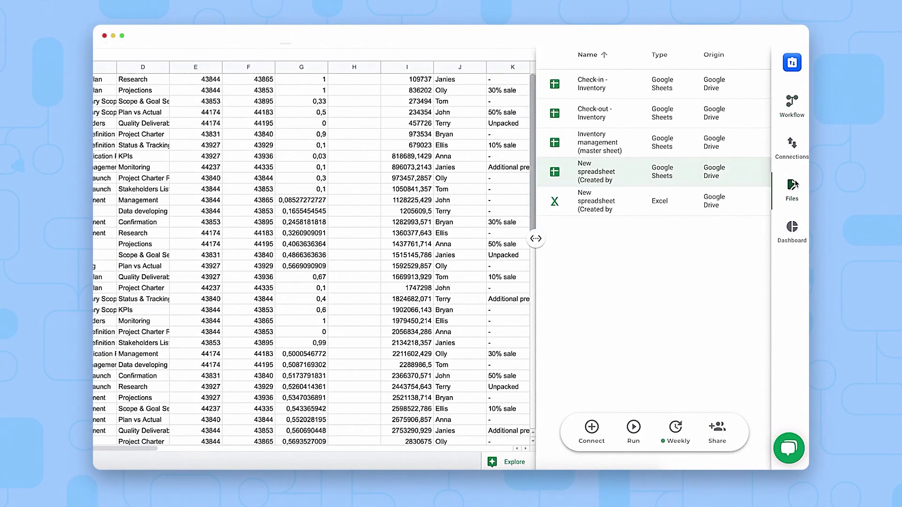